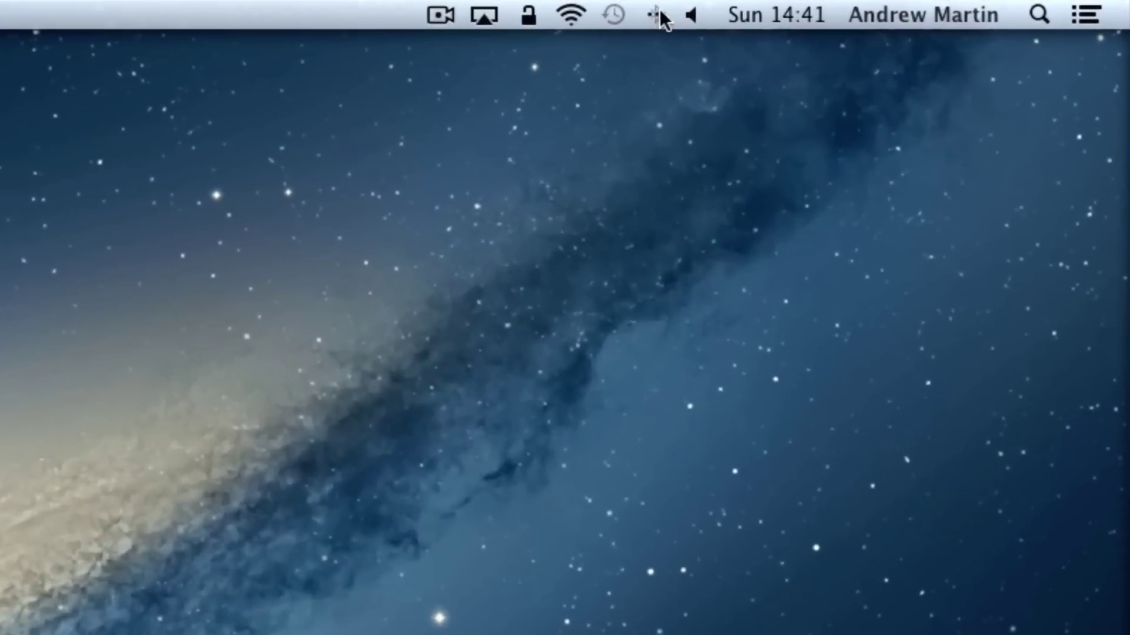
# Check the Bluetooth status menu and launch System Preferences from the Dock
pyautogui.click(655, 14)
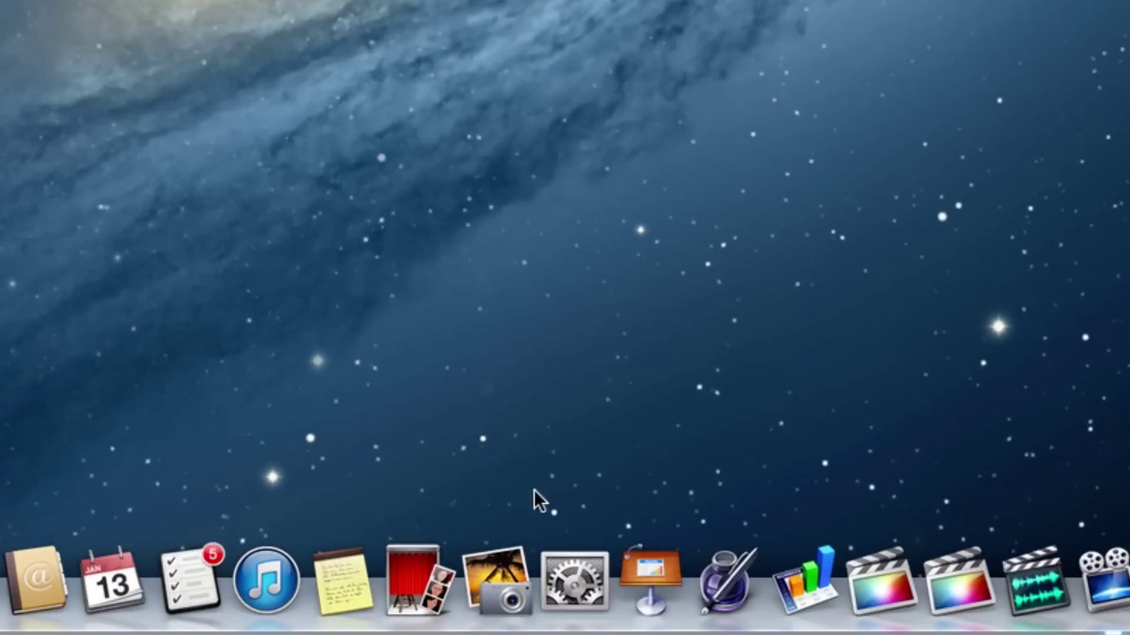
pyautogui.click(573, 578)
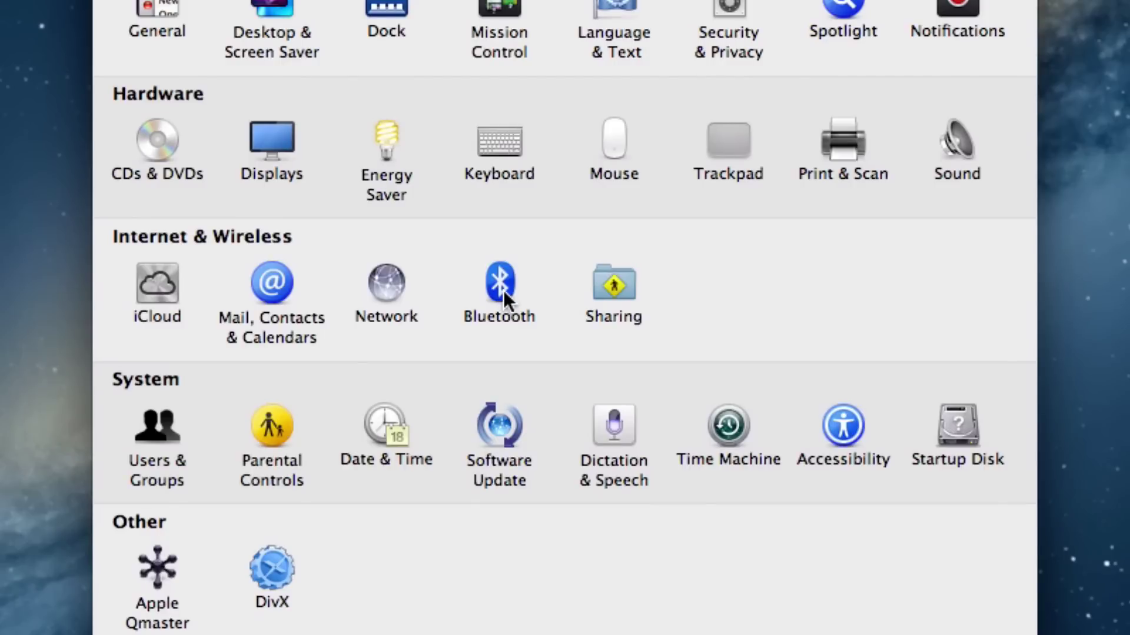
# Show the Bluetooth pane listing the trackpad and mice, then the Bluetooth status menu
pyautogui.click(503, 290)
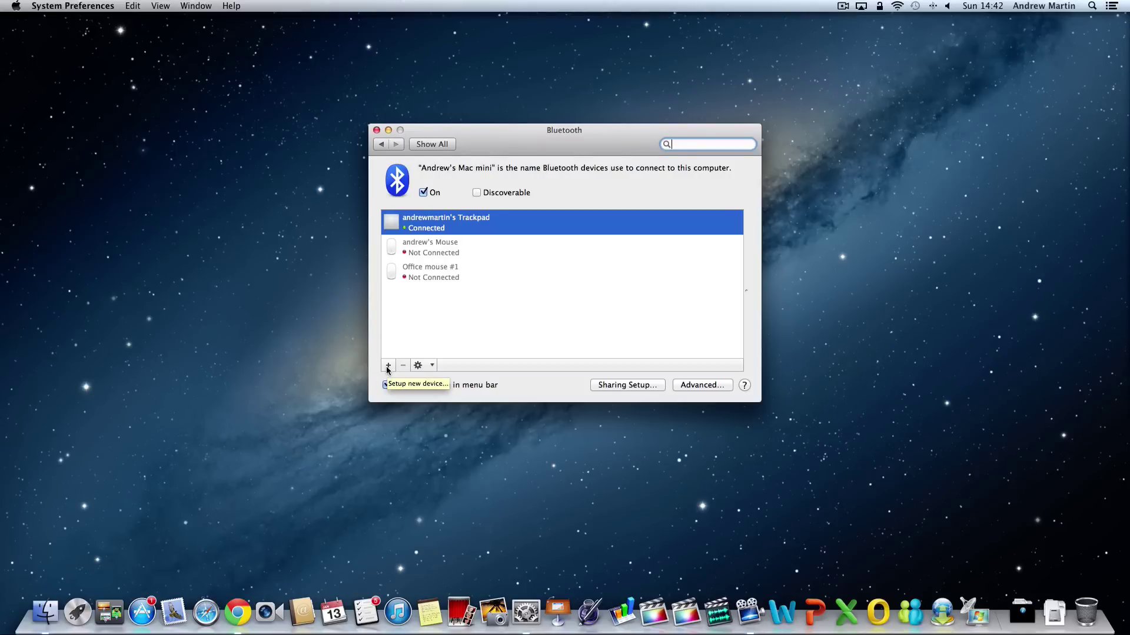
pyautogui.click(934, 4)
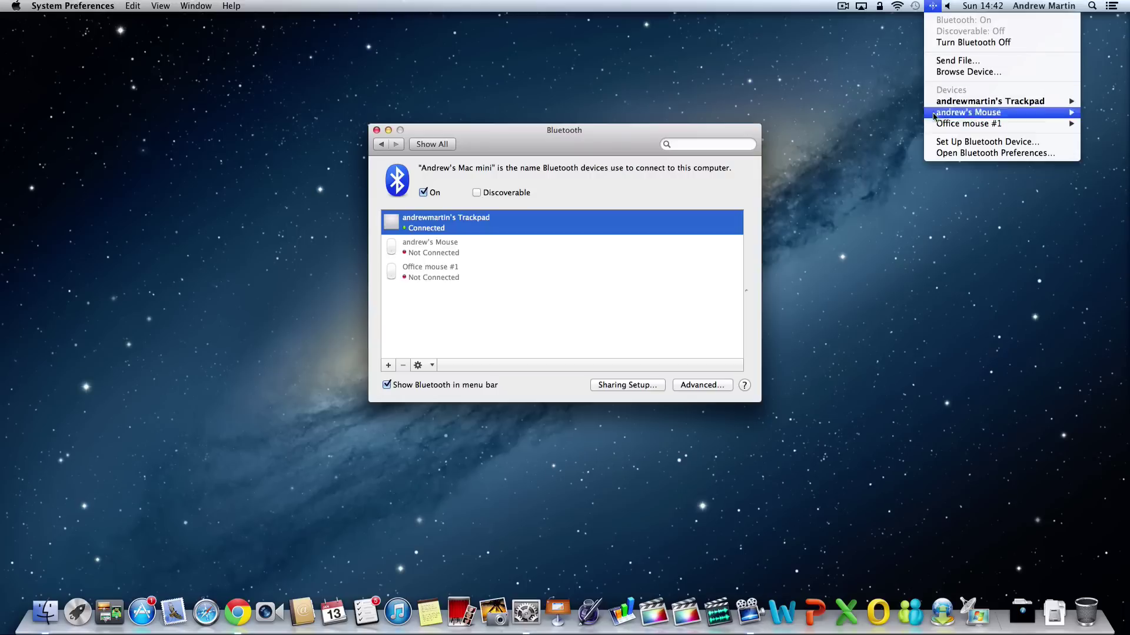
# Start Set Up Bluetooth Device so the assistant finds the keyboard
pyautogui.click(934, 144)
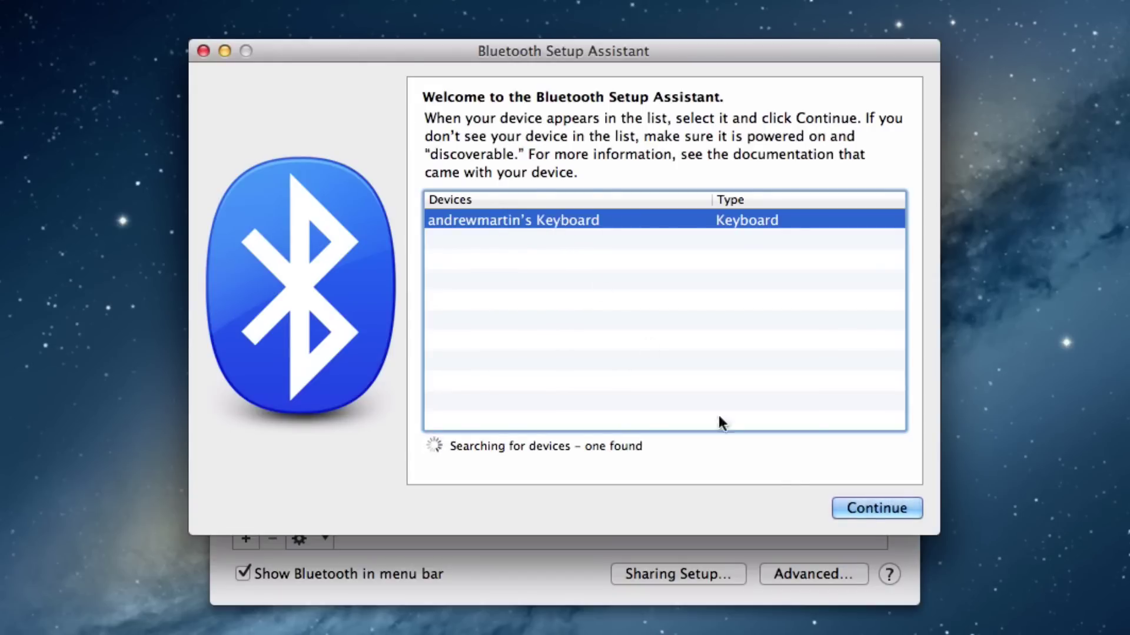
# Pair the found keyboard by continuing and submitting the displayed passkey
pyautogui.click(849, 508)
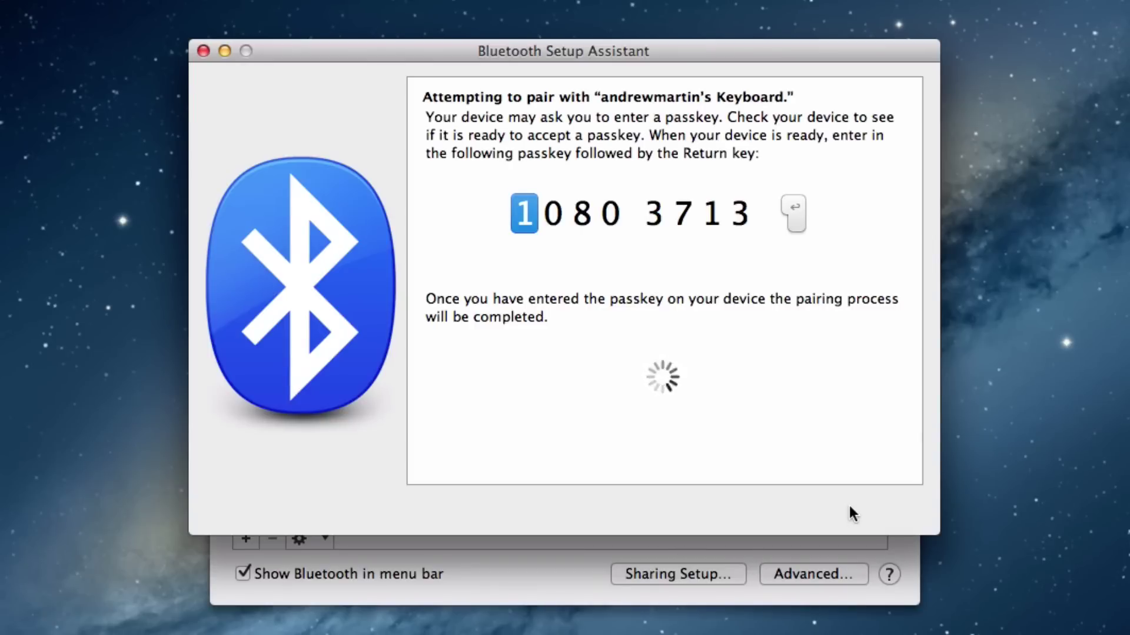
pyautogui.write('10')
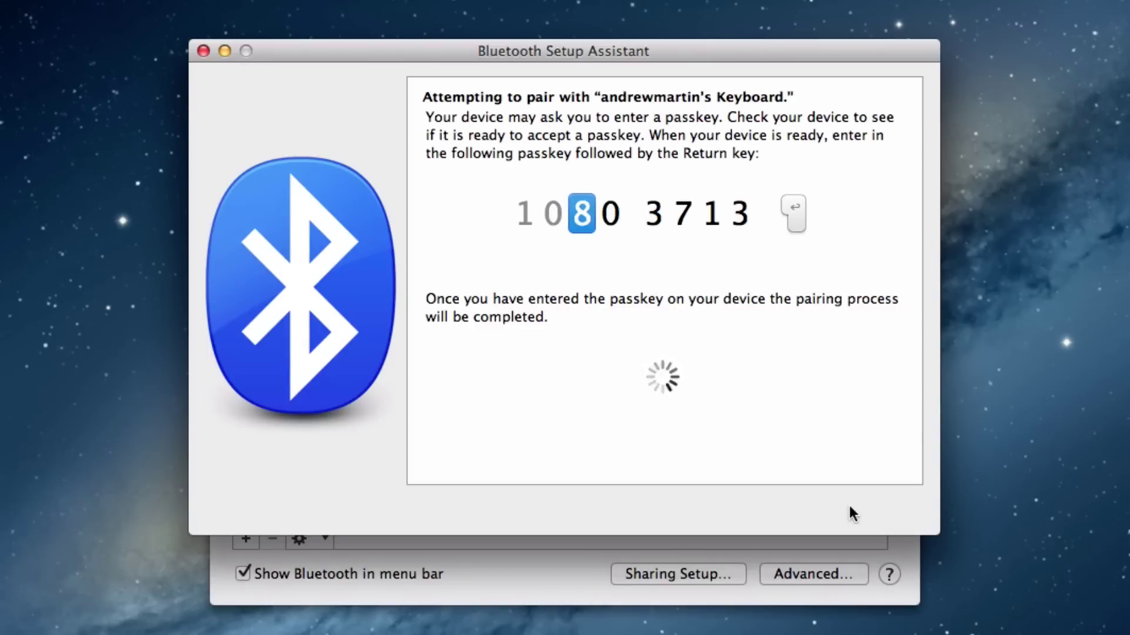
pyautogui.write('80 ')
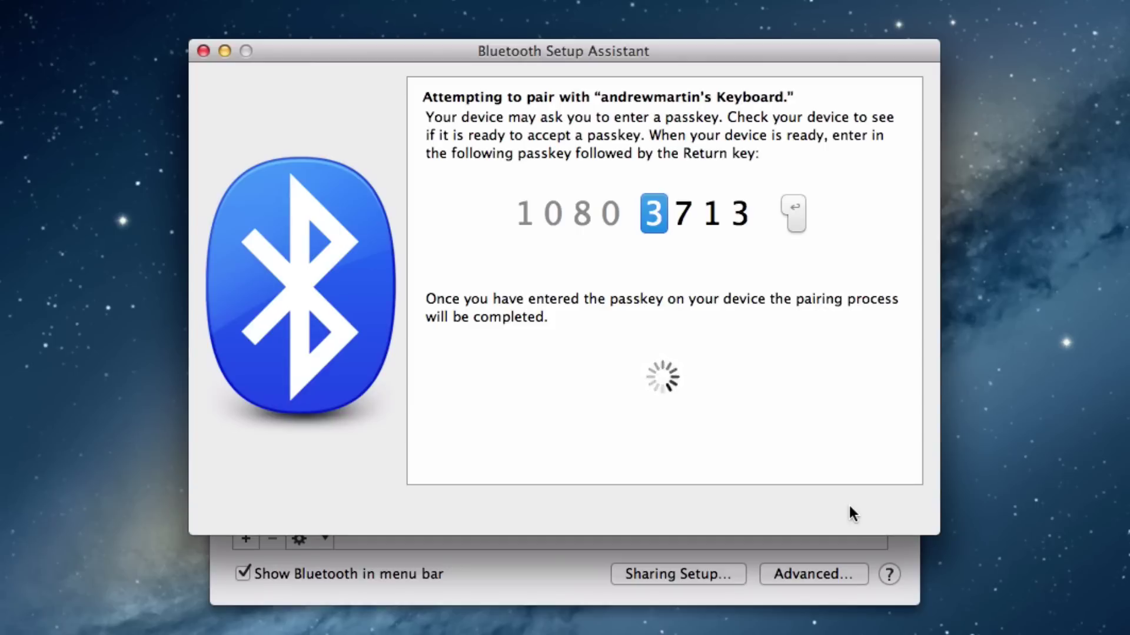
pyautogui.write('37')
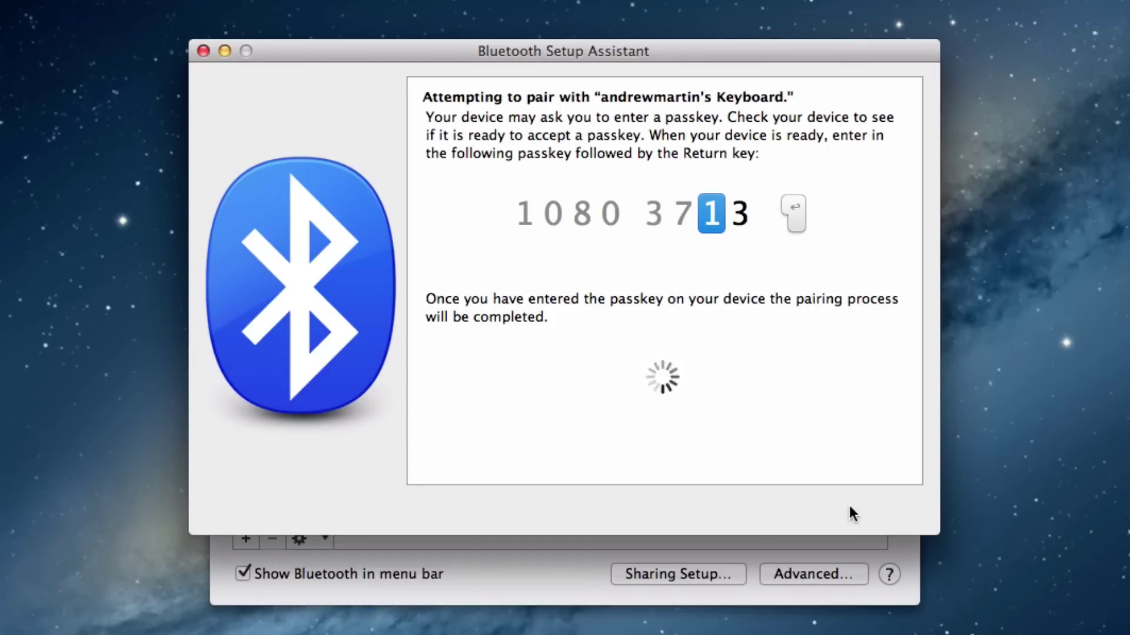
pyautogui.write('13')
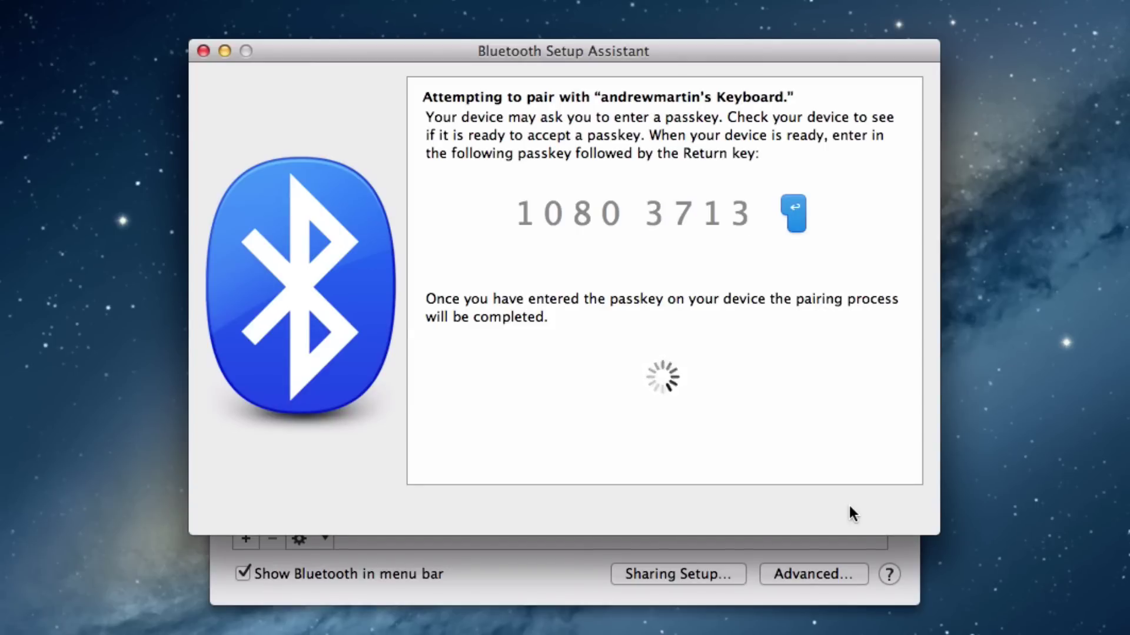
pyautogui.press('Return')
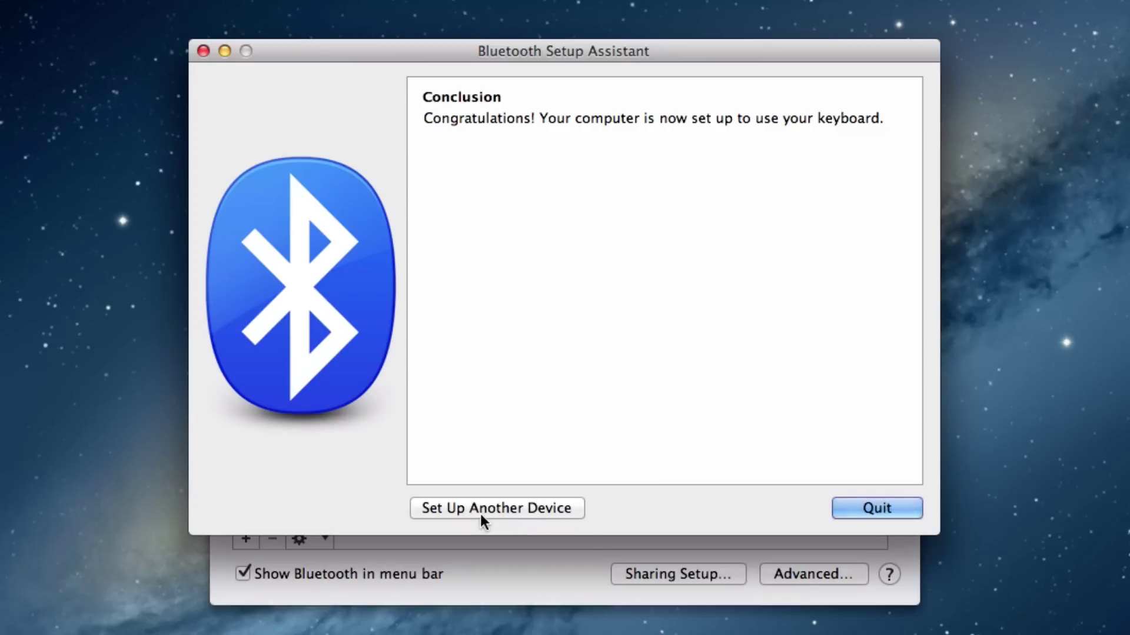
# Quit the assistant and select the connected keyboard in the Bluetooth list
pyautogui.click(904, 512)
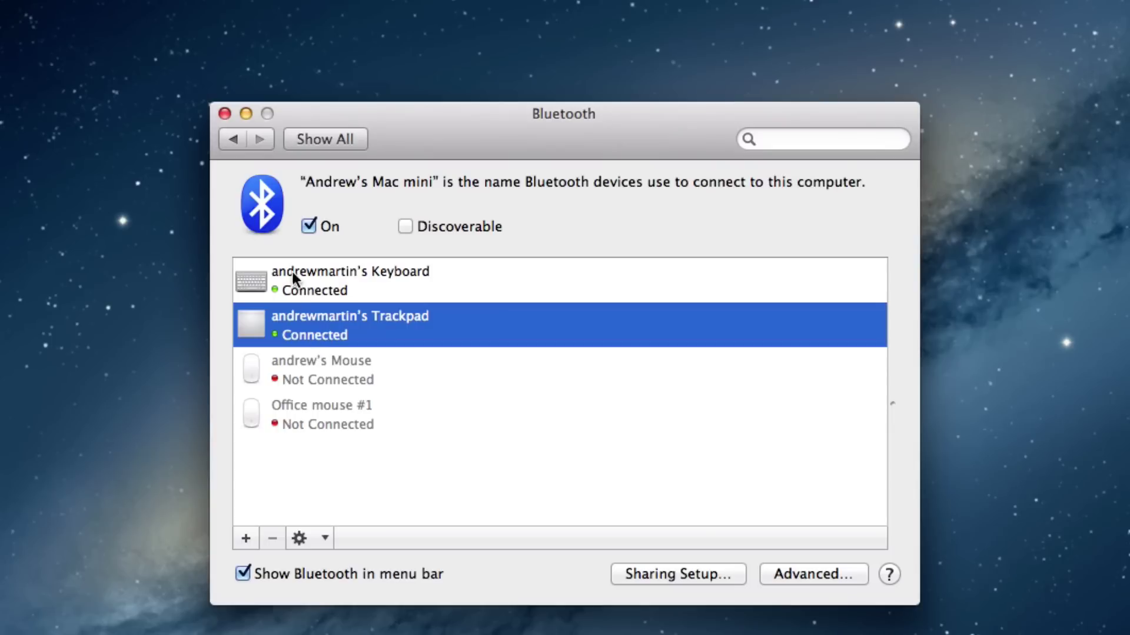
pyautogui.click(313, 277)
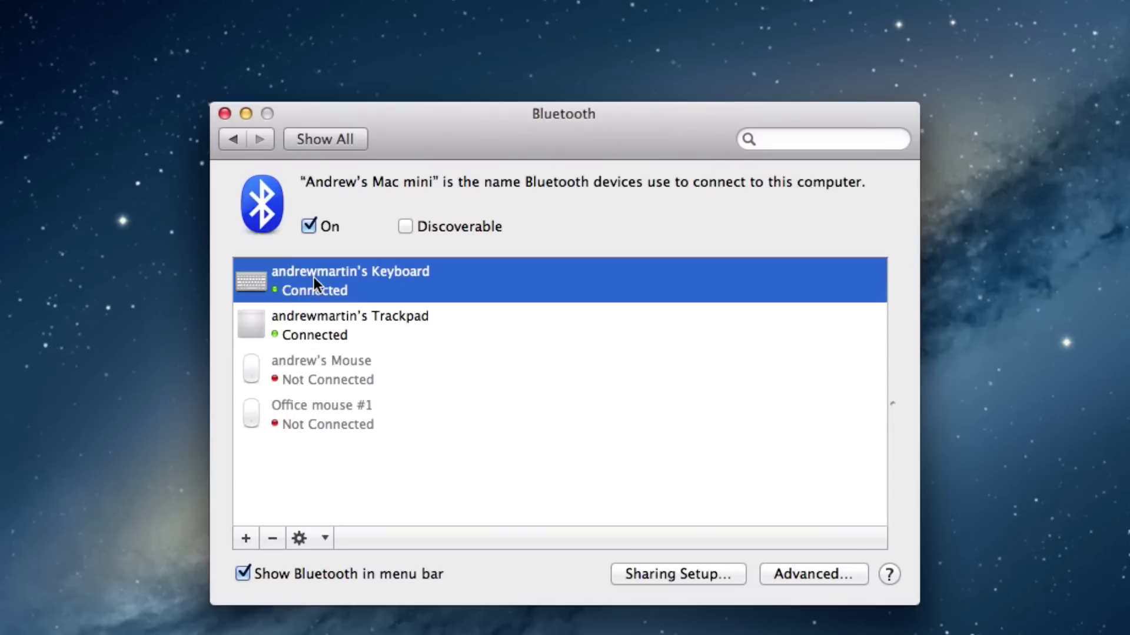
pyautogui.click(306, 541)
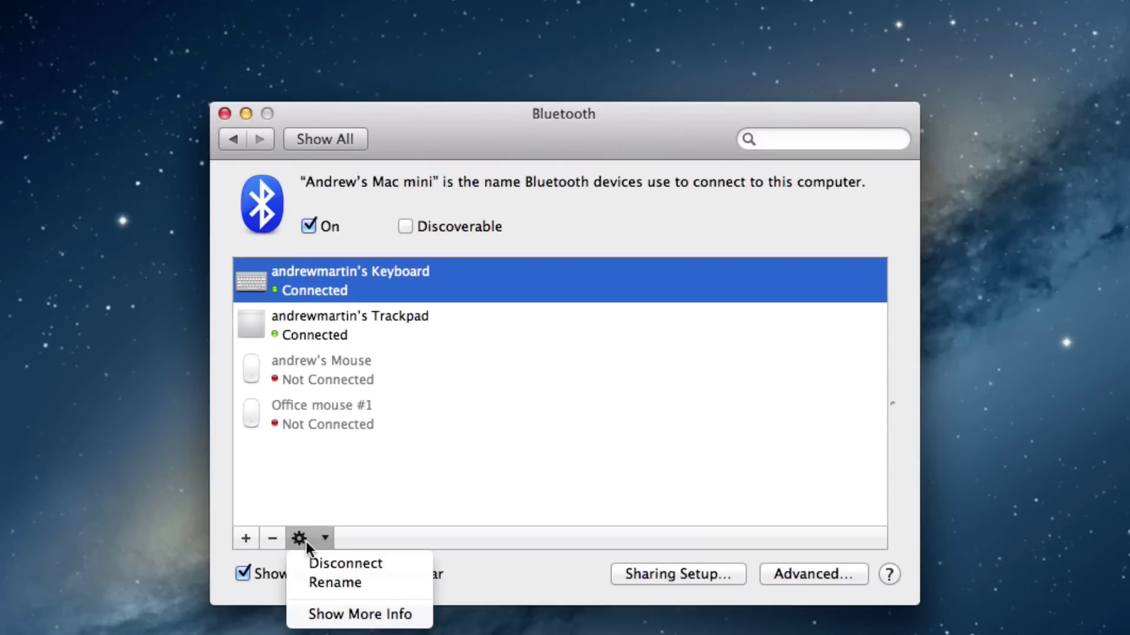
pyautogui.click(310, 583)
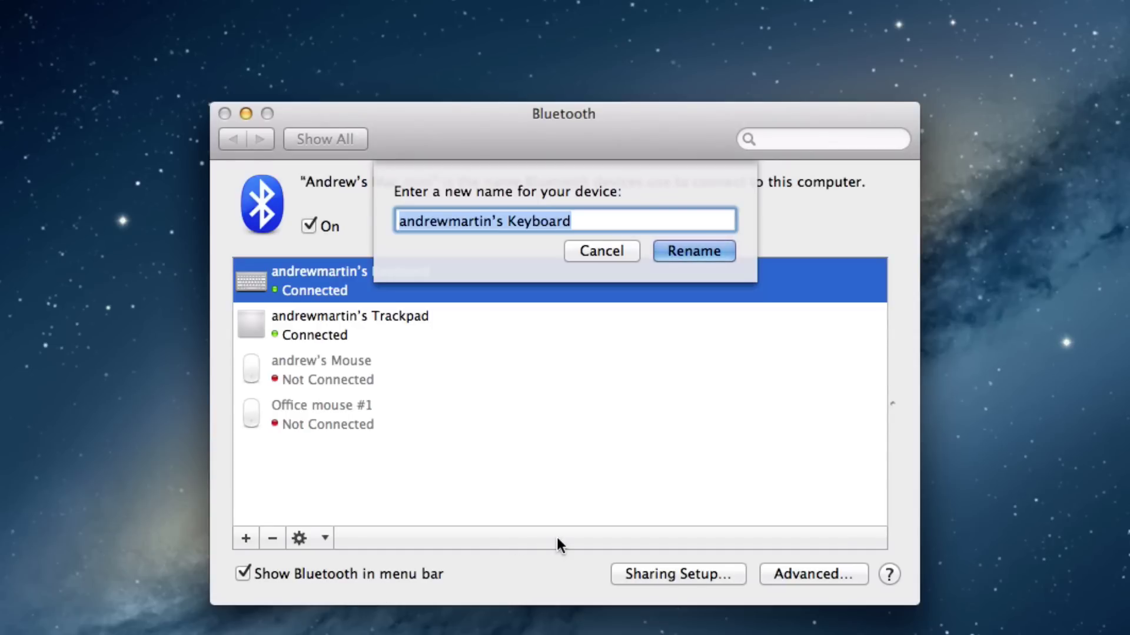
pyautogui.click(695, 251)
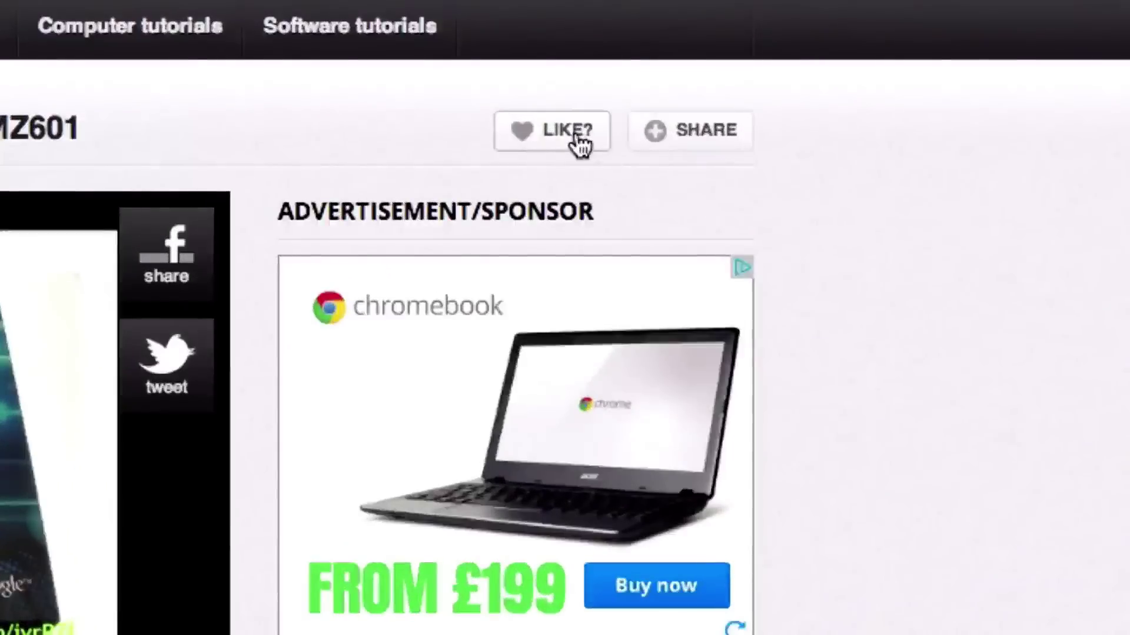
pyautogui.moveTo(690, 131)
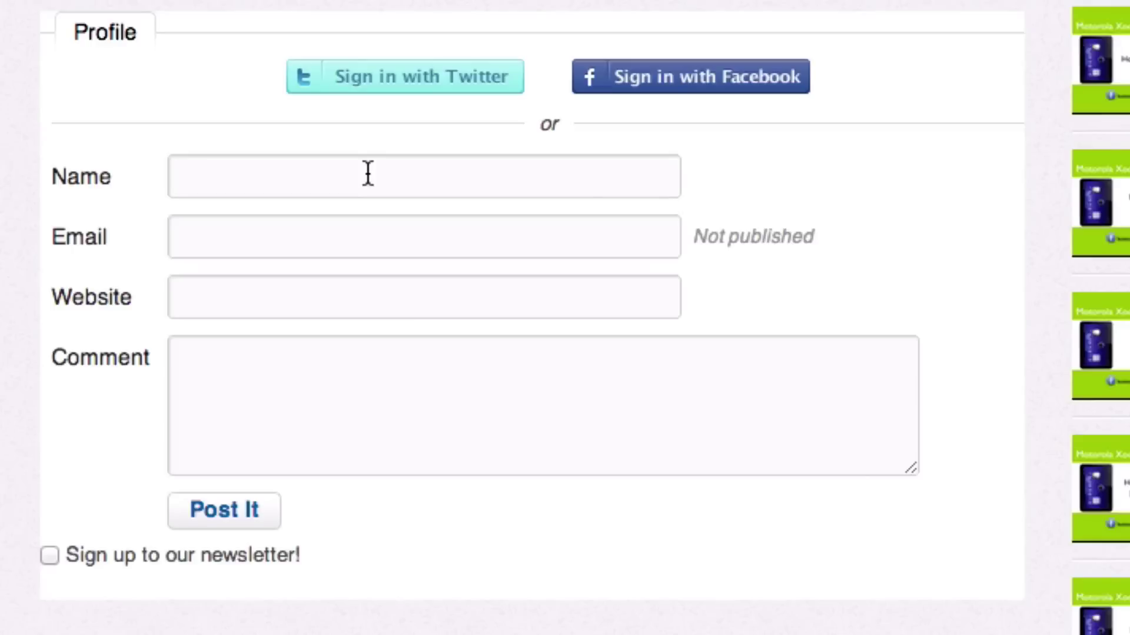
# Fill in the name on the comment form and move to the comment field
pyautogui.click(365, 173)
pyautogui.write('Andrew')
pyautogui.press('Tab')
pyautogui.press('Tab')
pyautogui.press('Tab')
pyautogui.write('Lo')
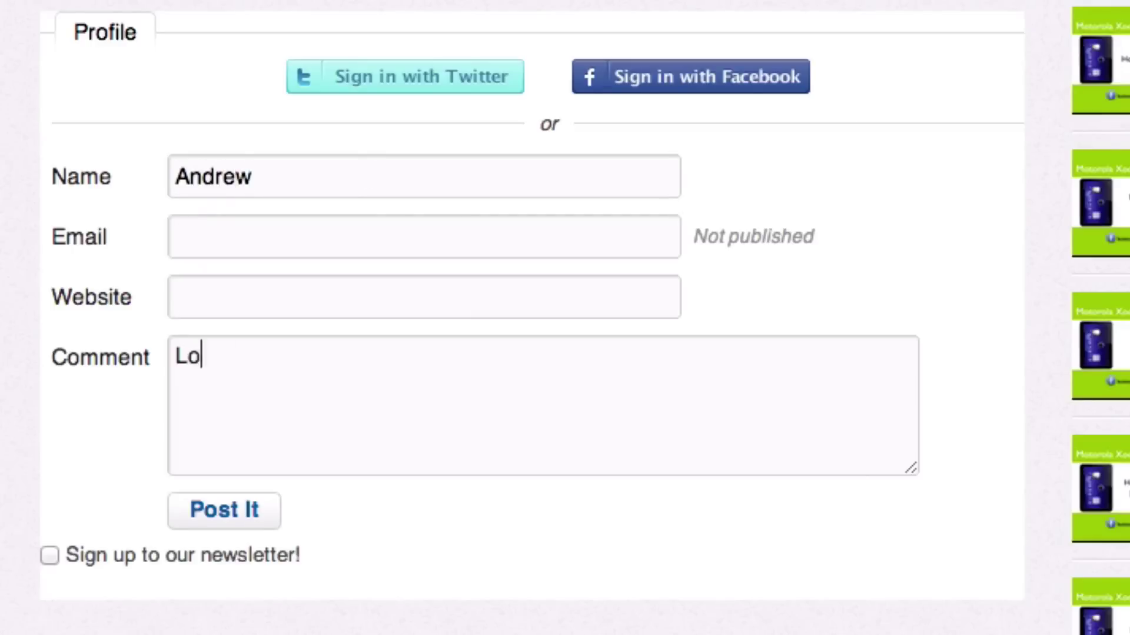
pyautogui.write('ved the video thanks. How do you ')
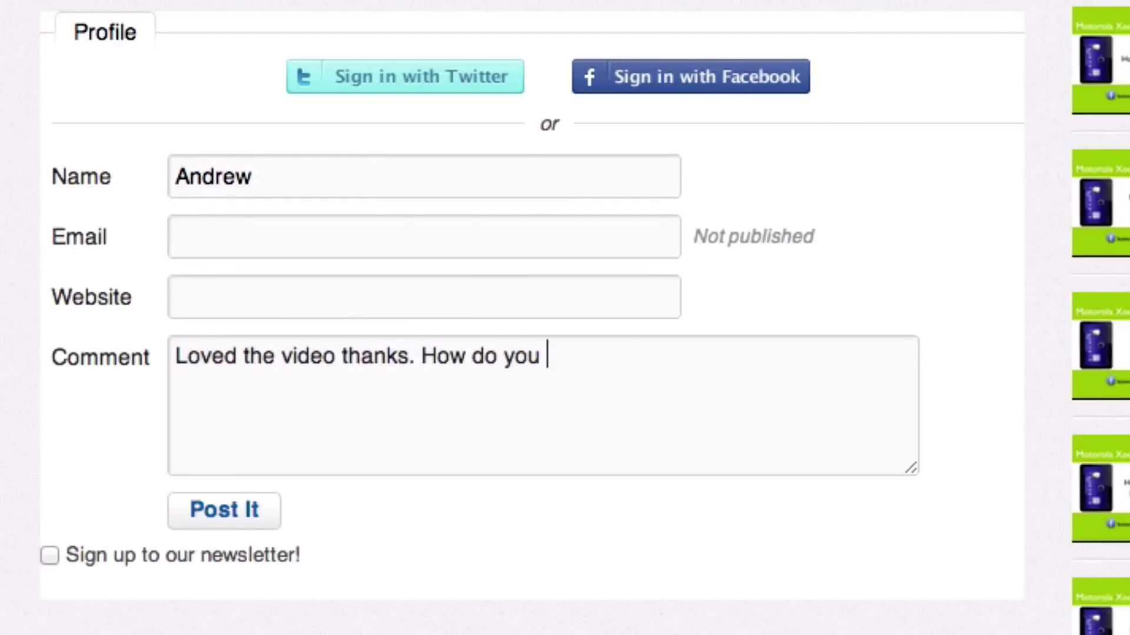
pyautogui.write('change this to be something else though? S')
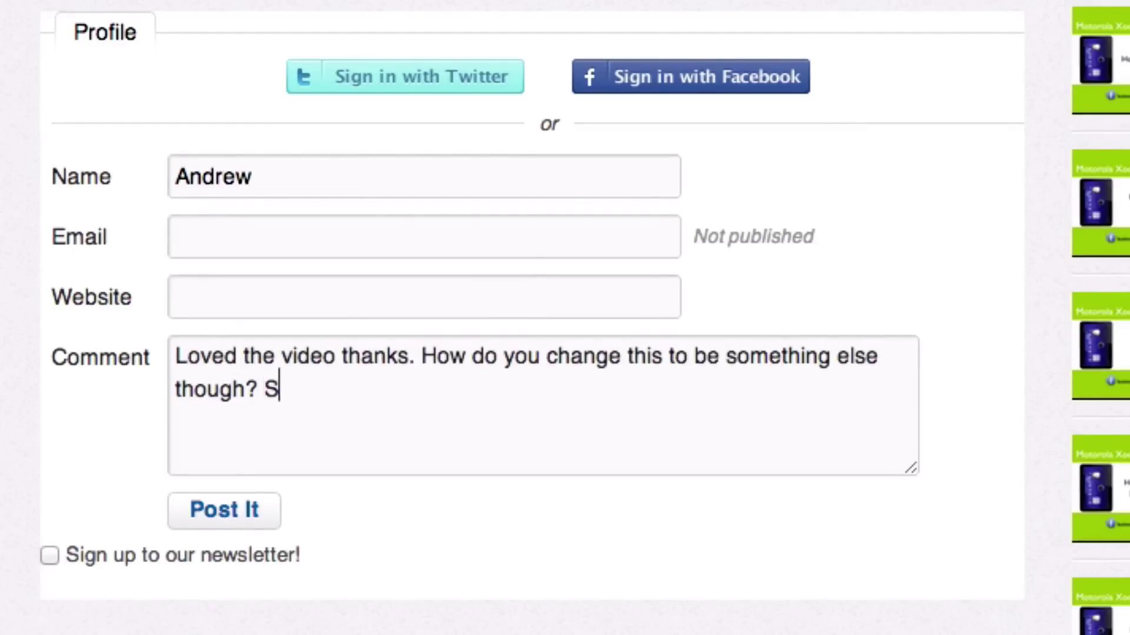
pyautogui.press('BackSpace')
pyautogui.write('Thanks, love it')
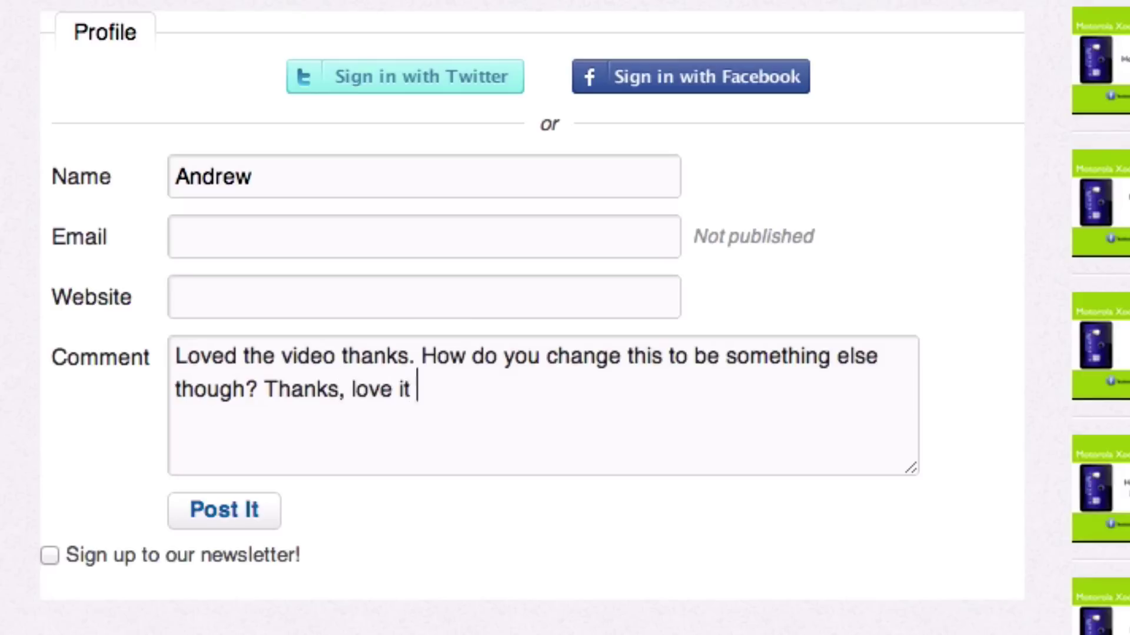